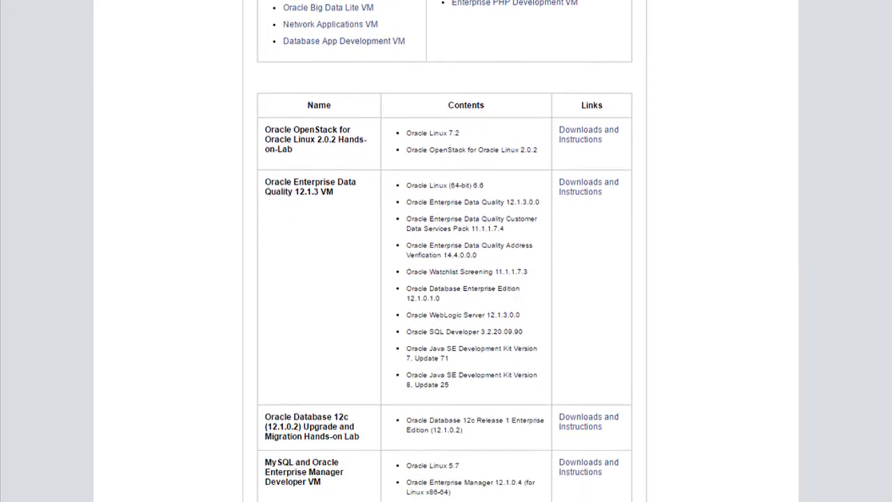
scroll(445, 251, "down", 1)
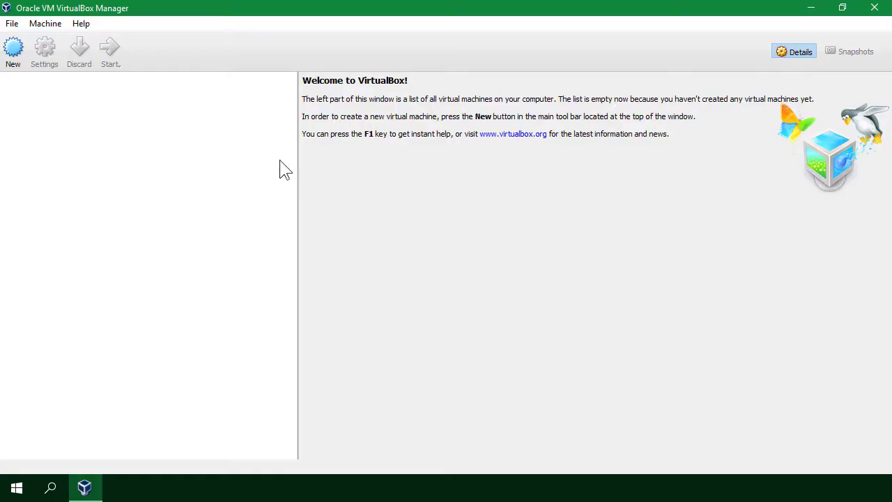
Start an appliance import and choose DeveloperDaysVM2017-03-02_12.ova from the D: drive's Downloads folder as the source.
left_click(12, 25)
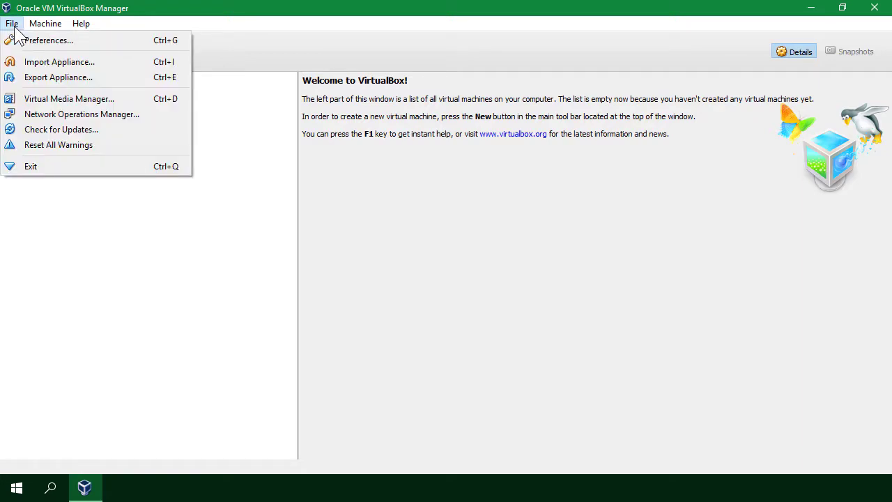
left_click(127, 67)
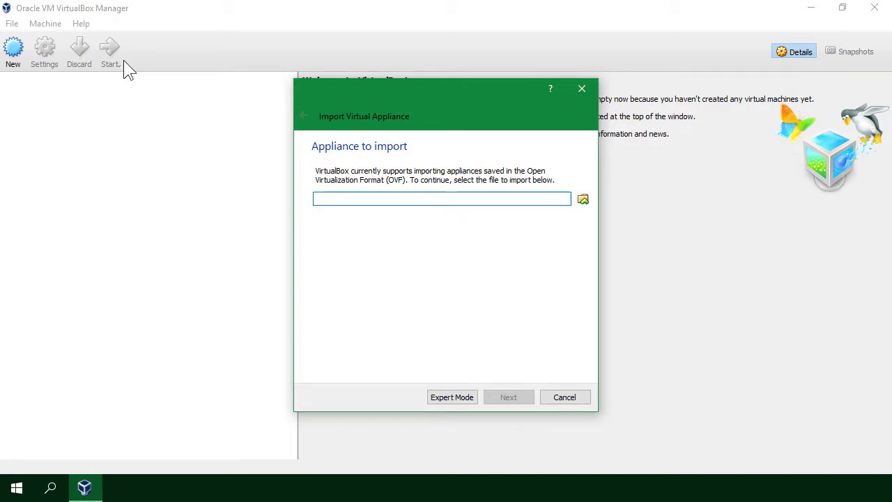
left_click(583, 201)
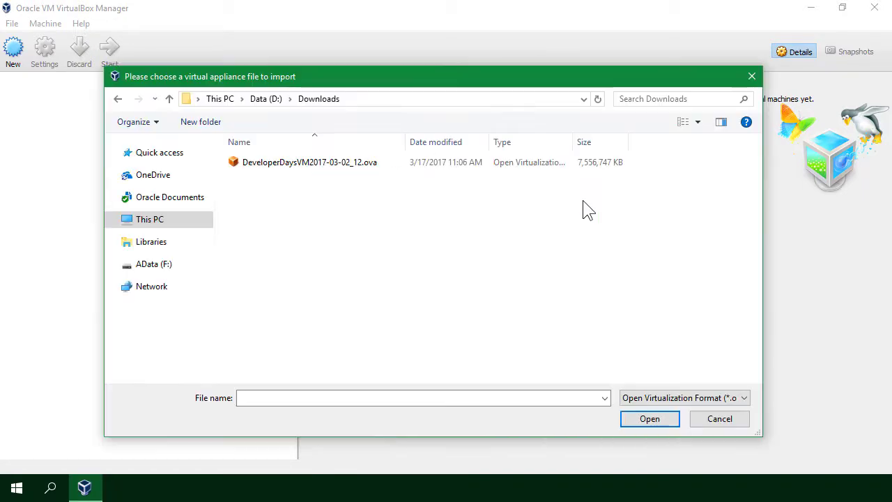
left_click(499, 165)
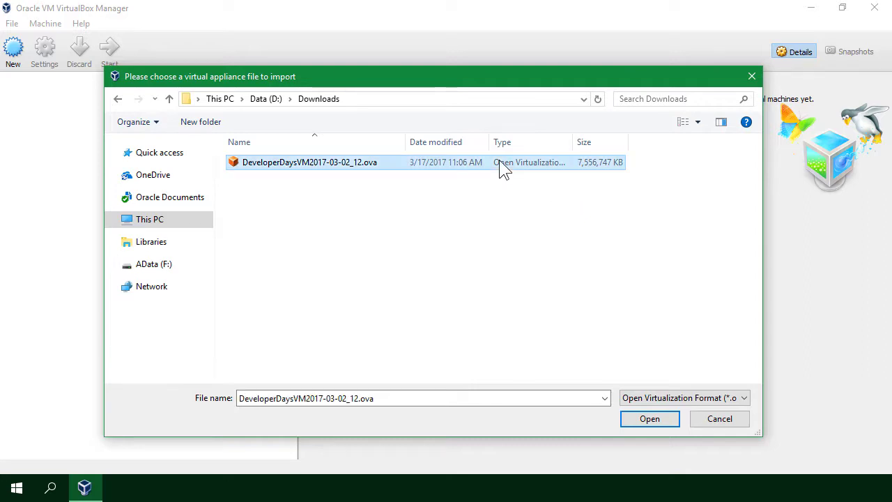
left_click(635, 419)
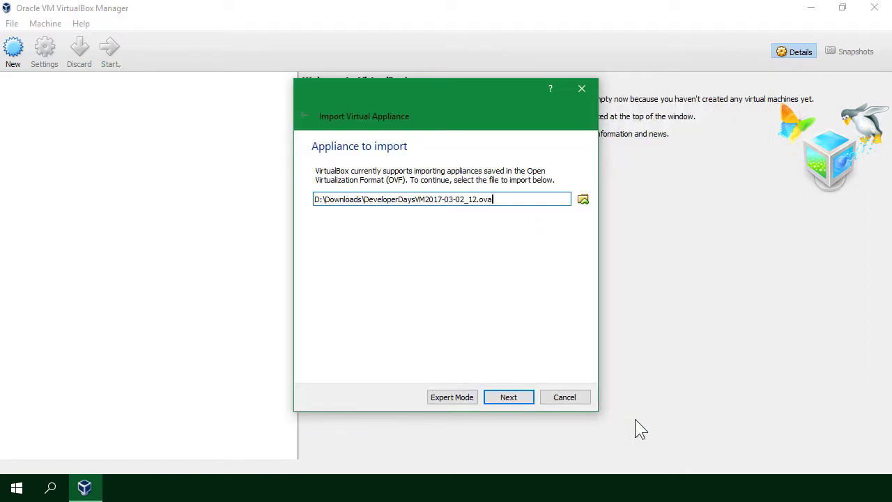
Import the virtual machine with the suggested appliance settings and agree to the software license agreement.
left_click(526, 401)
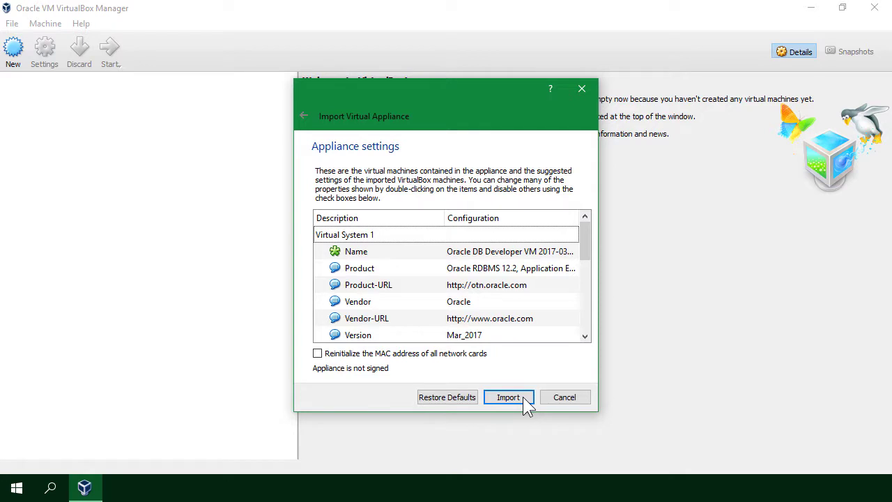
left_click(508, 397)
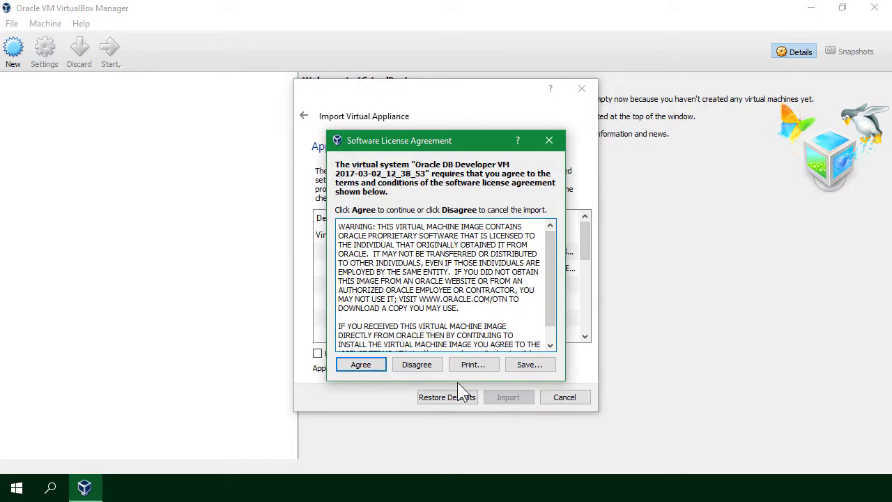
left_click(374, 364)
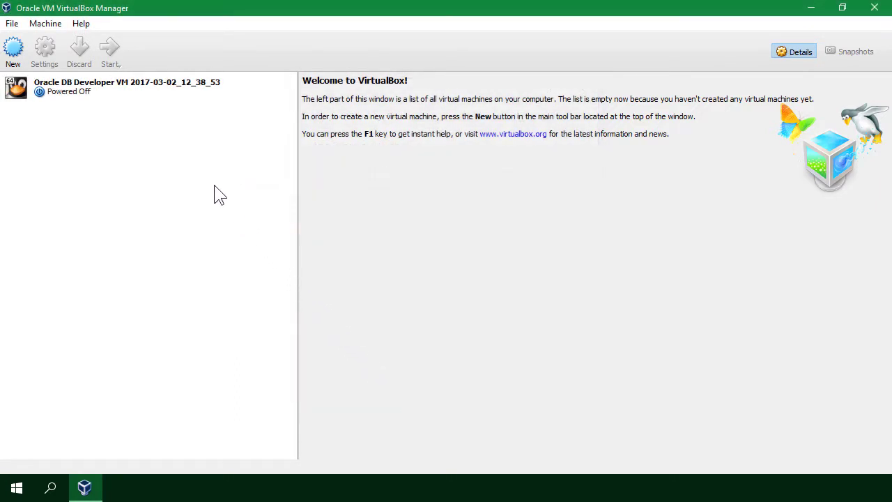
Open the settings of the imported Oracle DB Developer VM and review its motherboard and processor configuration.
left_click(134, 101)
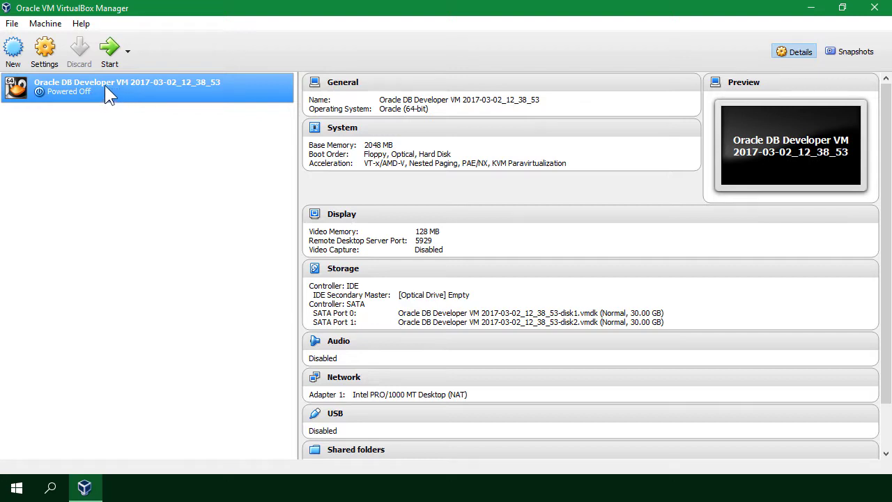
right_click(68, 82)
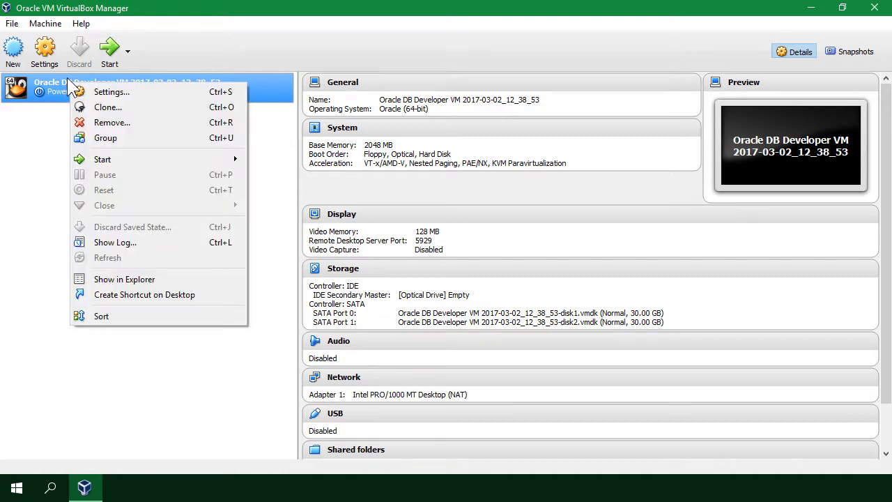
left_click(110, 90)
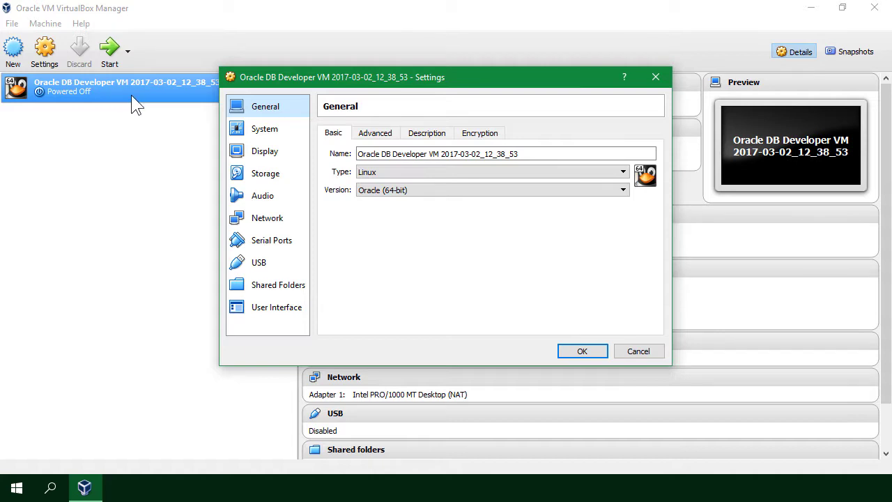
left_click(237, 131)
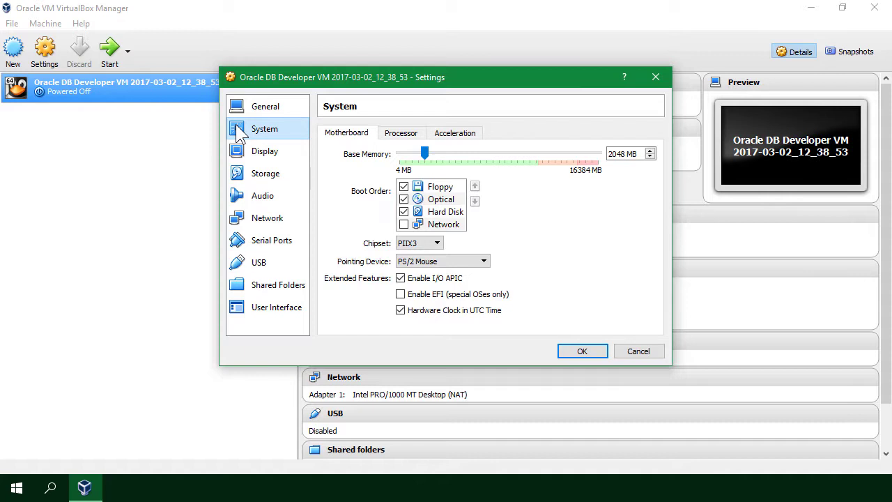
left_click(407, 138)
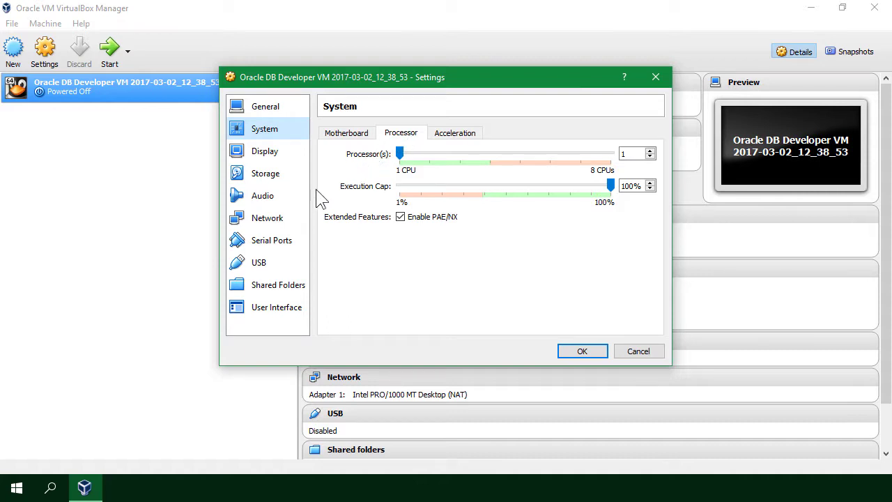
Try attaching network Adapter 1 to Bridged Adapter, switch it back to NAT, and accept the settings.
left_click(284, 214)
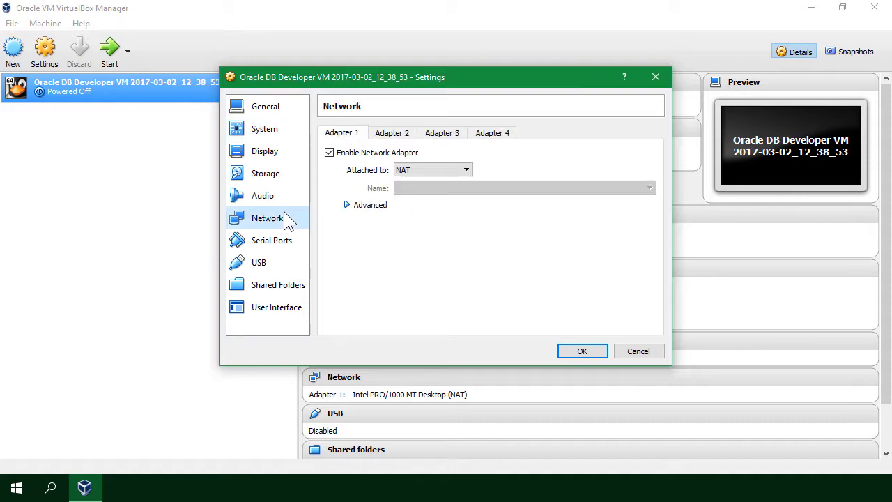
left_click(411, 170)
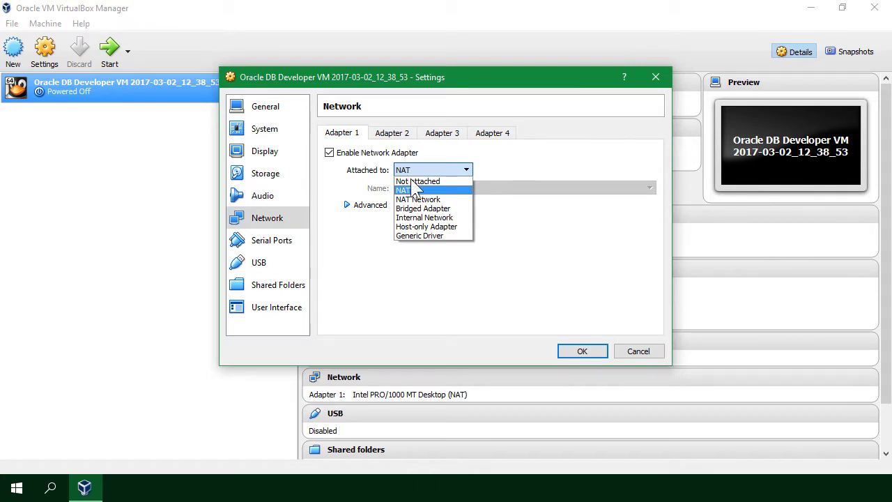
left_click(425, 208)
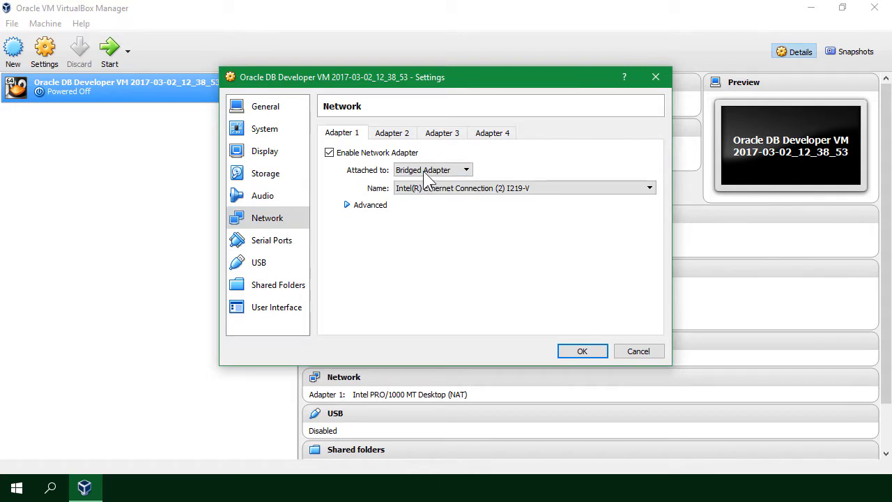
left_click(423, 171)
left_click(420, 183)
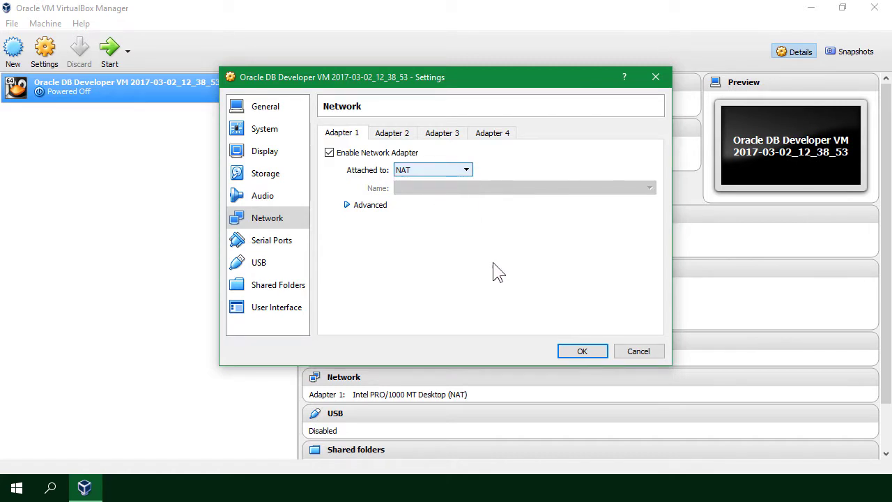
left_click(582, 351)
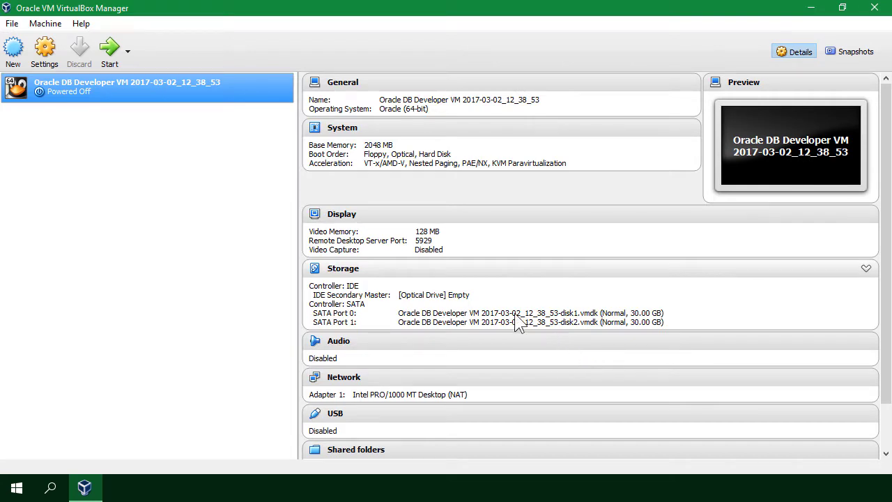
Start the Oracle DB Developer VM, maximize its window and dismiss the mouse pointer integration messages.
left_click(108, 55)
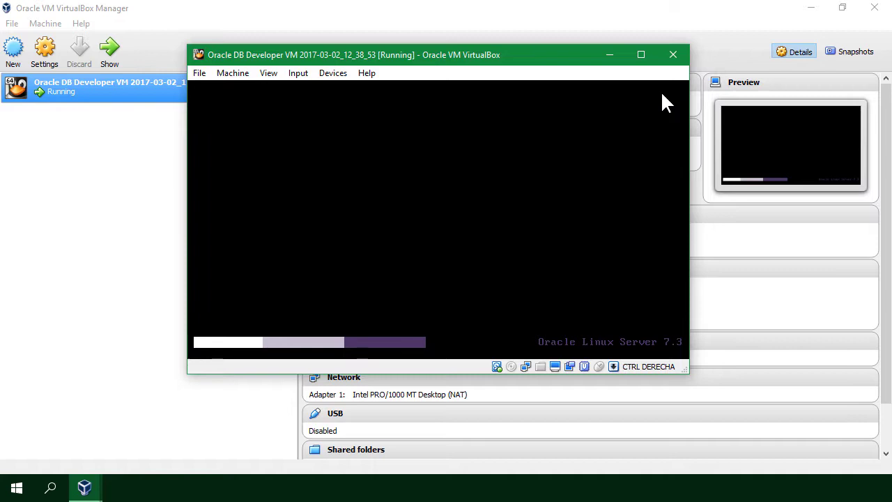
left_click(641, 55)
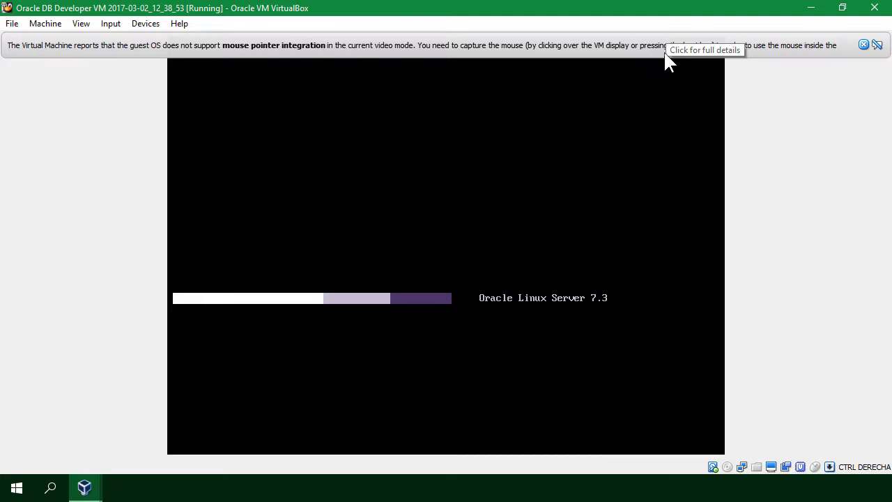
left_click(863, 45)
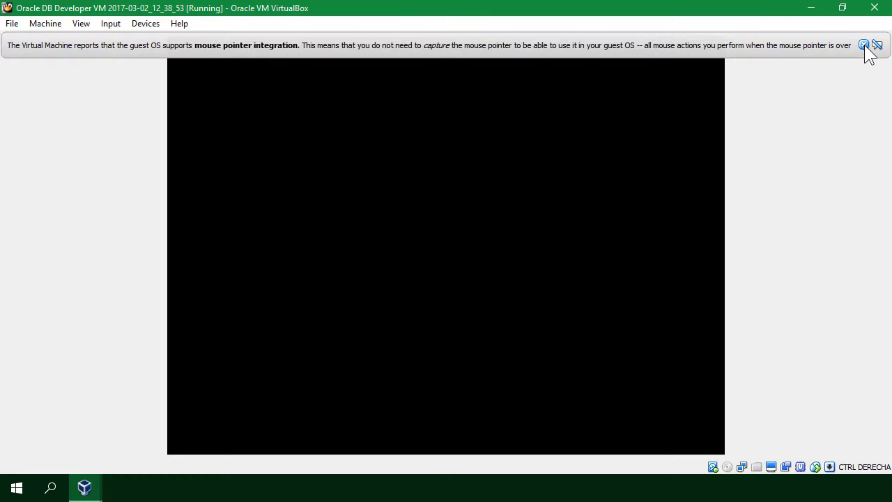
left_click(864, 46)
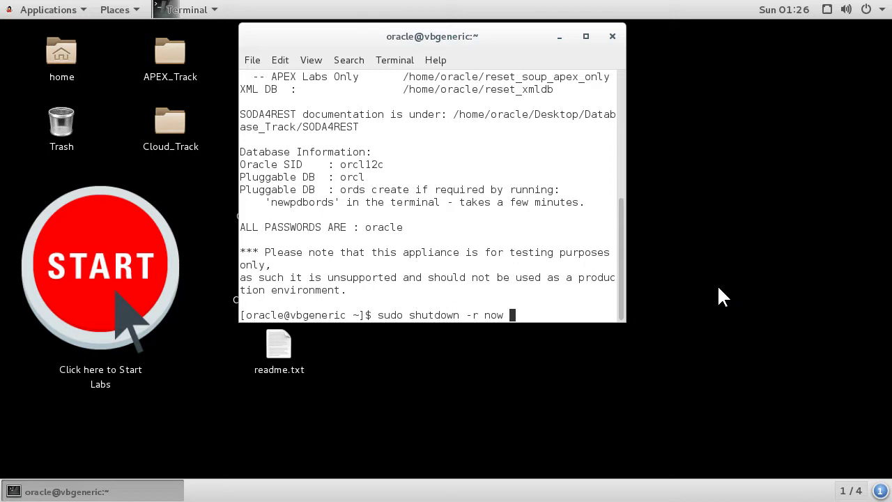
Minimize the open terminal, test the guest's network with ping oracle.com -c 3 in a new maximized terminal, and close it.
key("Return")
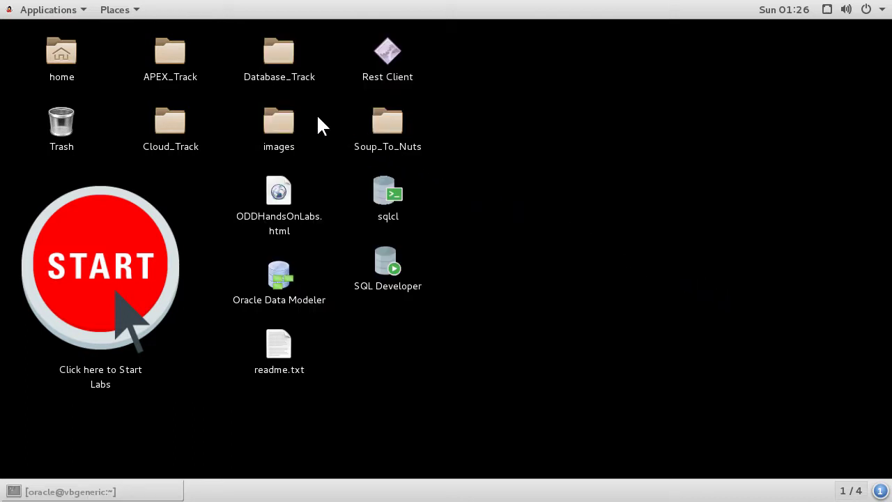
left_click(66, 15)
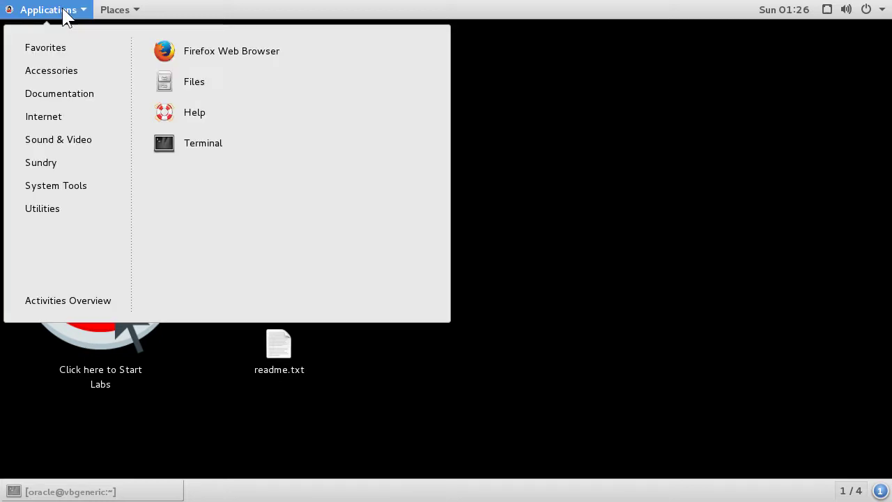
left_click(143, 140)
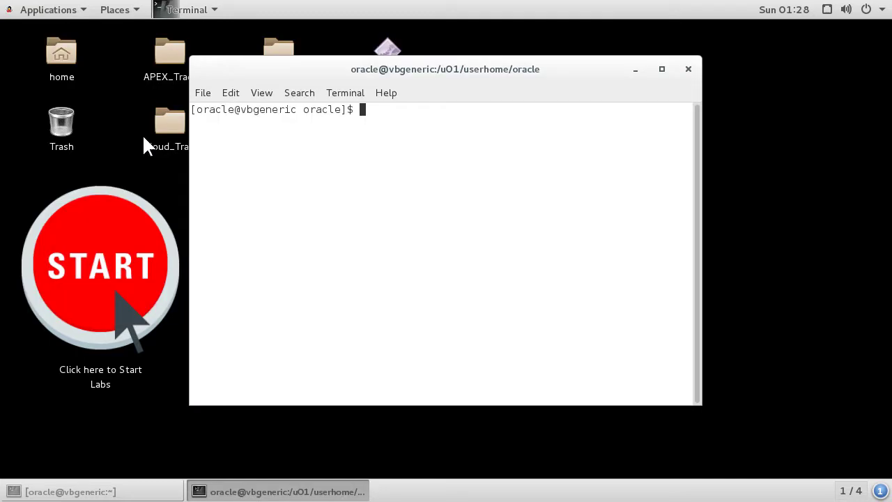
type("ping oracle.com -c 3")
key("Return")
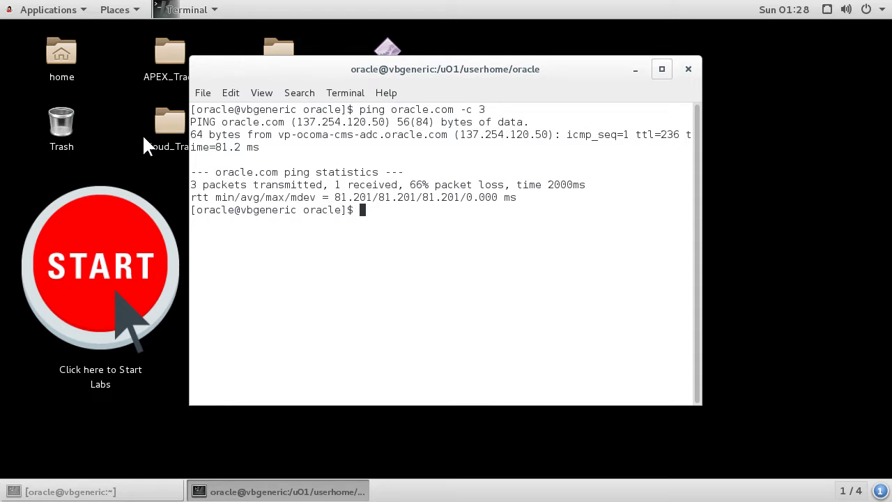
left_click(660, 68)
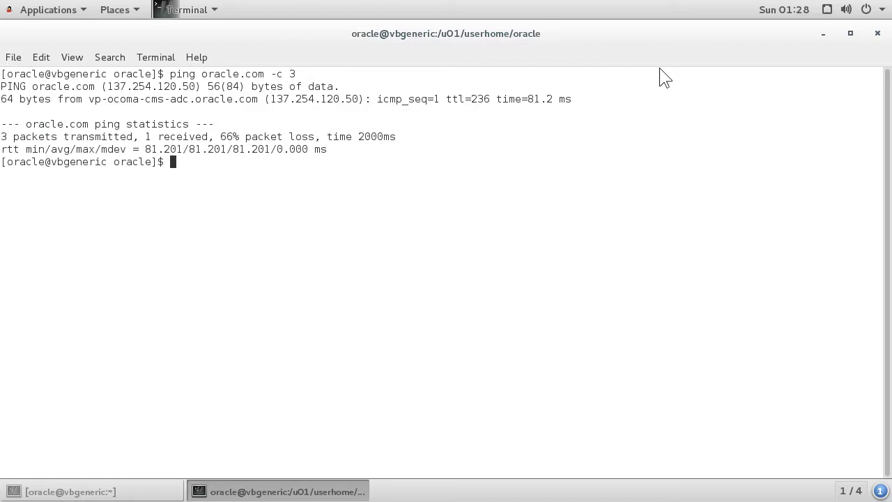
left_click(879, 32)
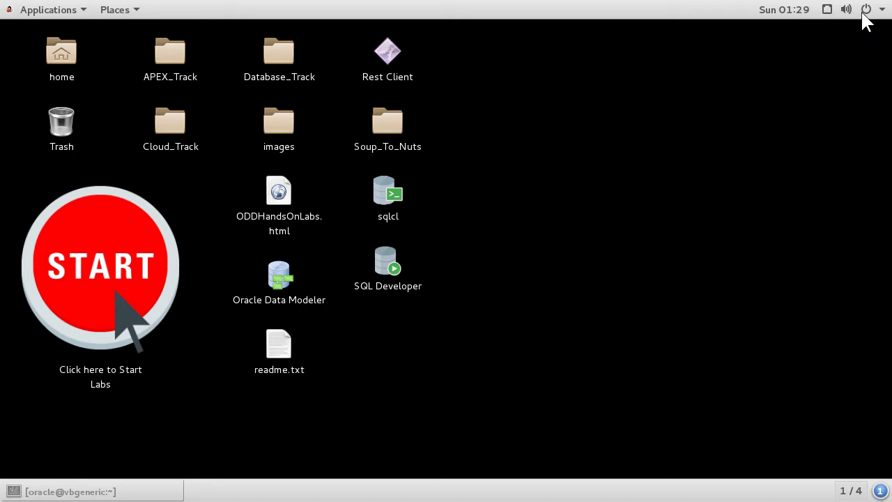
Power off the virtual machine from within the guest desktop session.
left_click(863, 13)
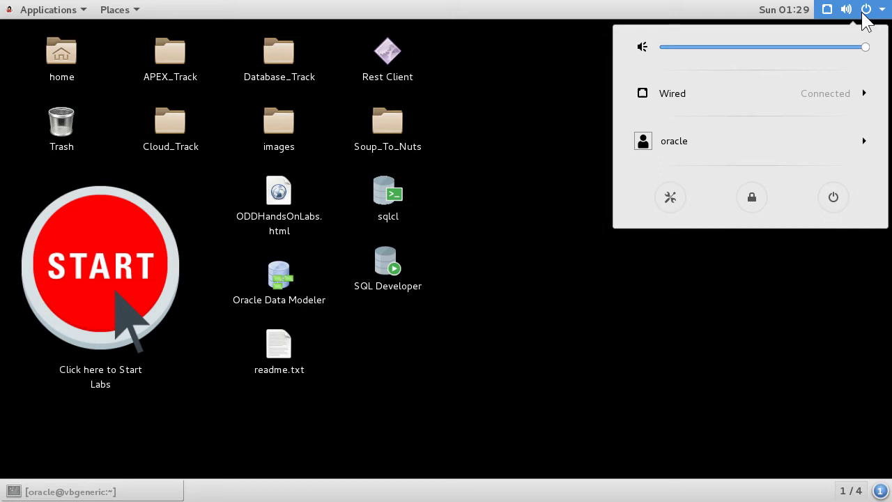
left_click(834, 198)
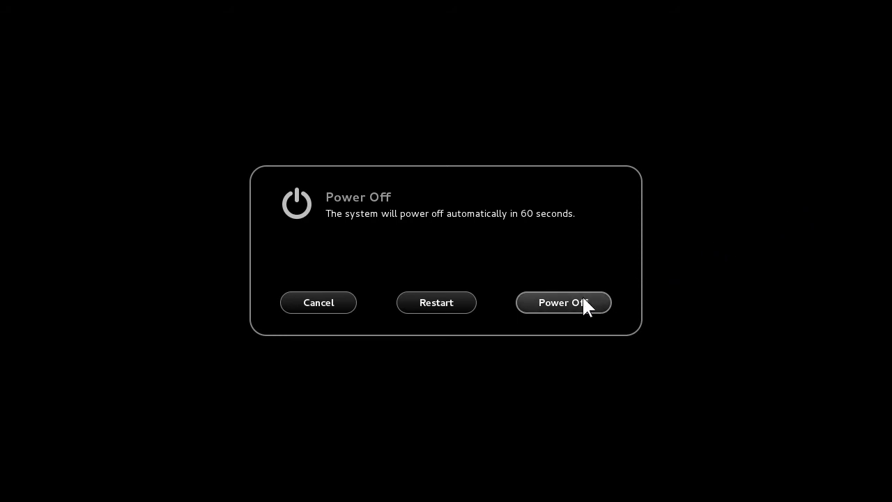
left_click(563, 302)
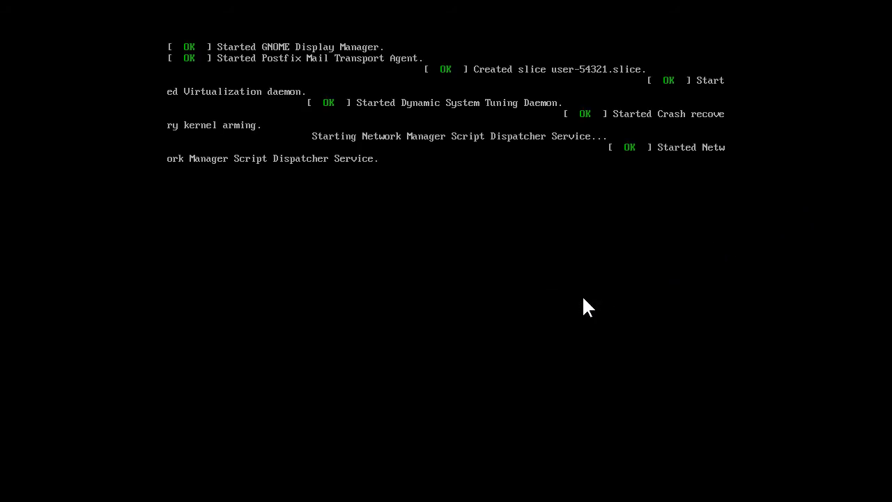